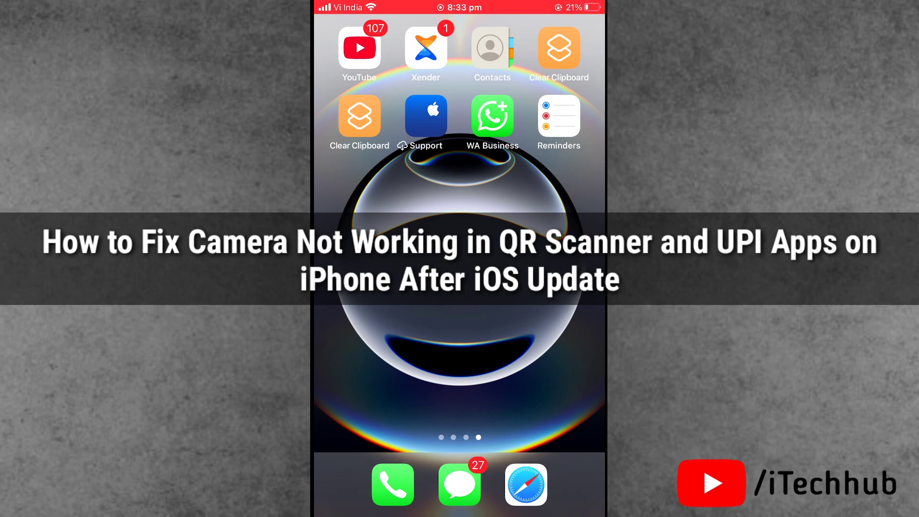
- Browse back and forth across the home screen pages, ending on the App Library
mouse_move(560, 288)
left_mouse_down()
mouse_move(360, 287)
mouse_move(575, 287)
left_mouse_up()
left_click_drag(373, 324, 560, 323)
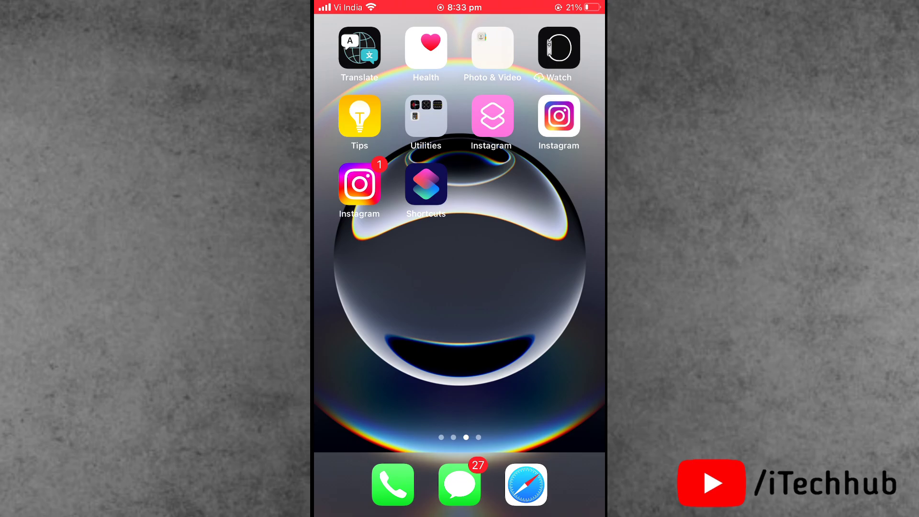
left_click_drag(560, 288, 374, 287)
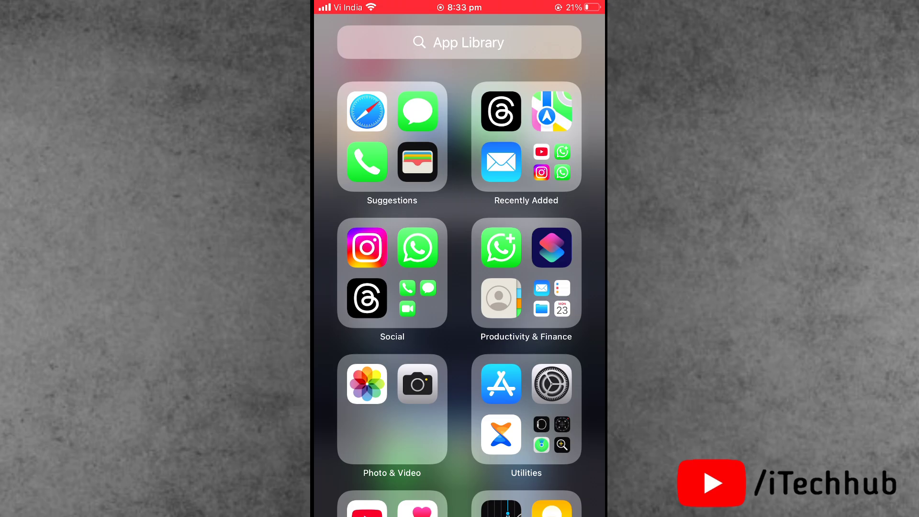
- Switch on Scan QR Codes in Settings > Camera
left_click(553, 384)
scroll(460, 287, "down", 4)
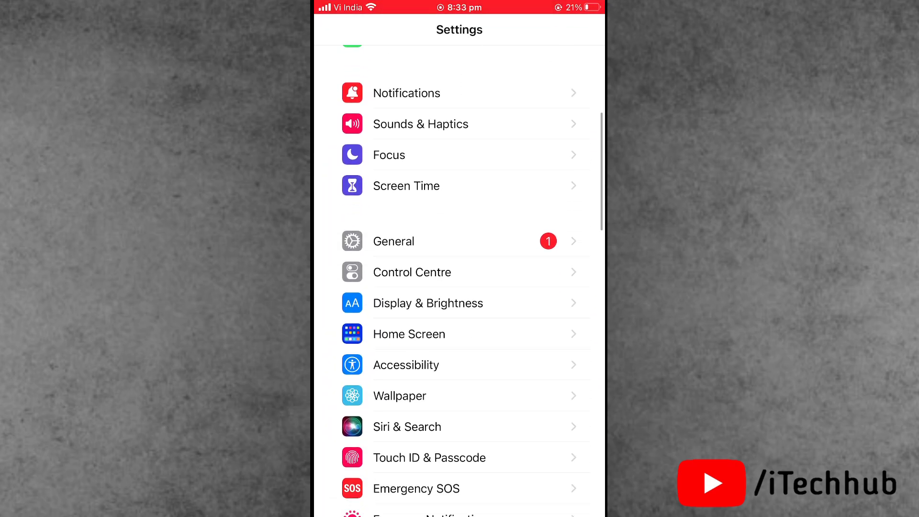
scroll(460, 288, "down", 3)
scroll(460, 287, "down", 5)
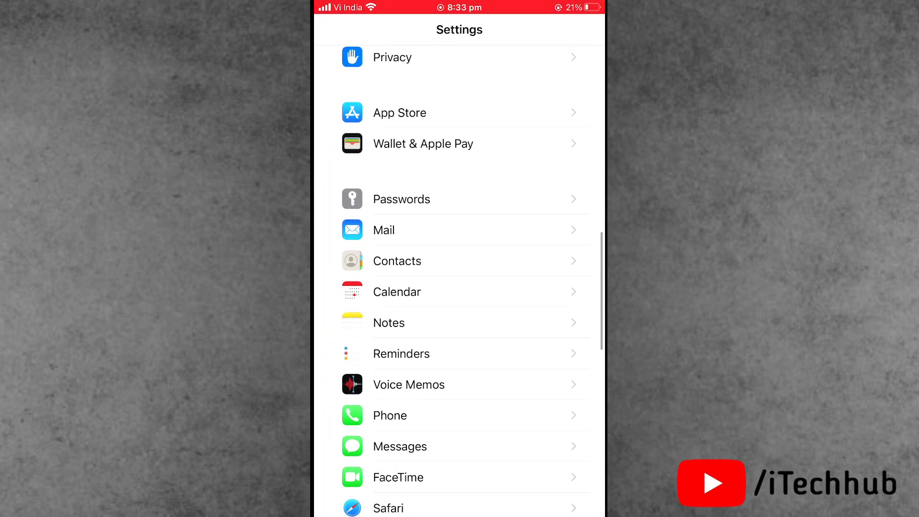
scroll(460, 288, "down", 2)
scroll(460, 287, "down", 2)
scroll(460, 288, "down", 3)
scroll(460, 288, "down", 1)
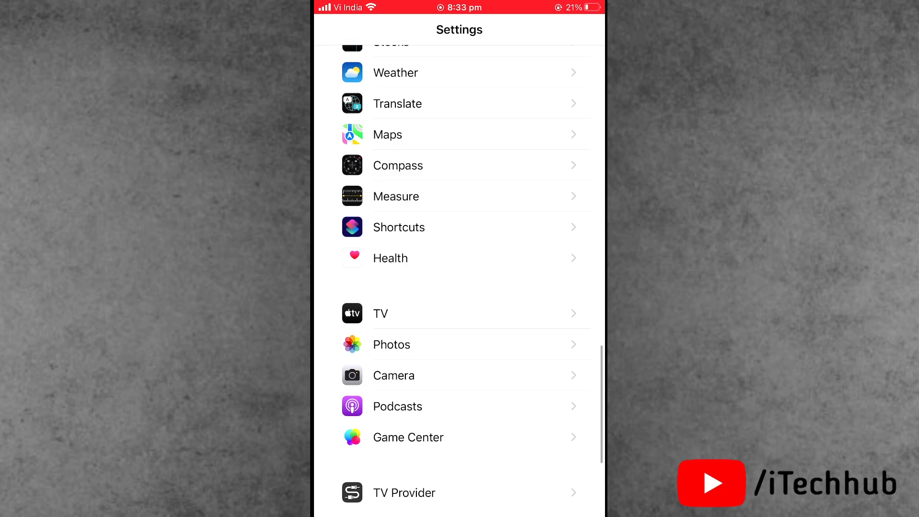
left_click(394, 375)
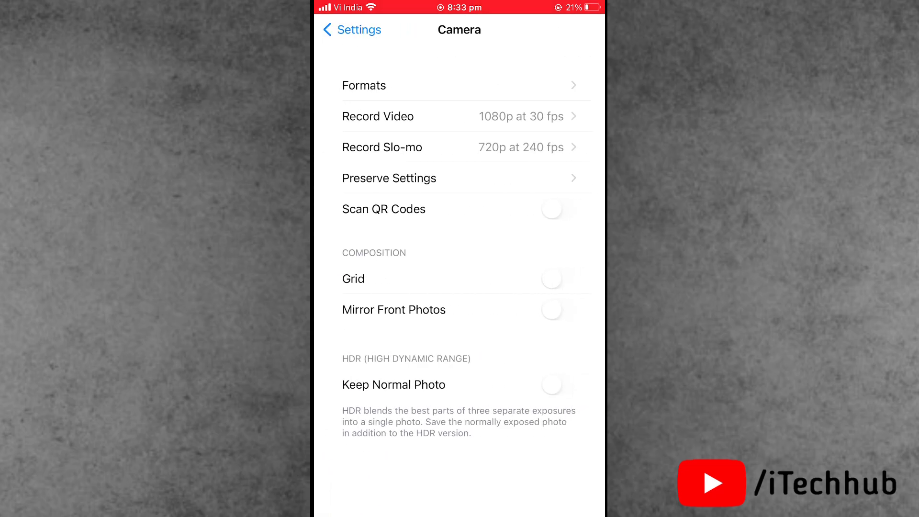
left_click(558, 209)
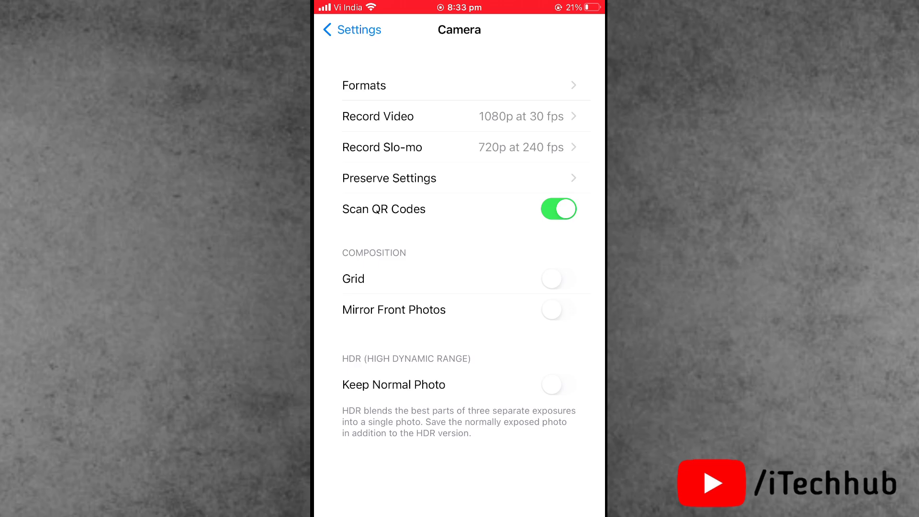
- Swipe the Settings card away in the app switcher, then relaunch Settings
left_click_drag(459, 514, 461, 43)
left_click_drag(359, 288, 560, 287)
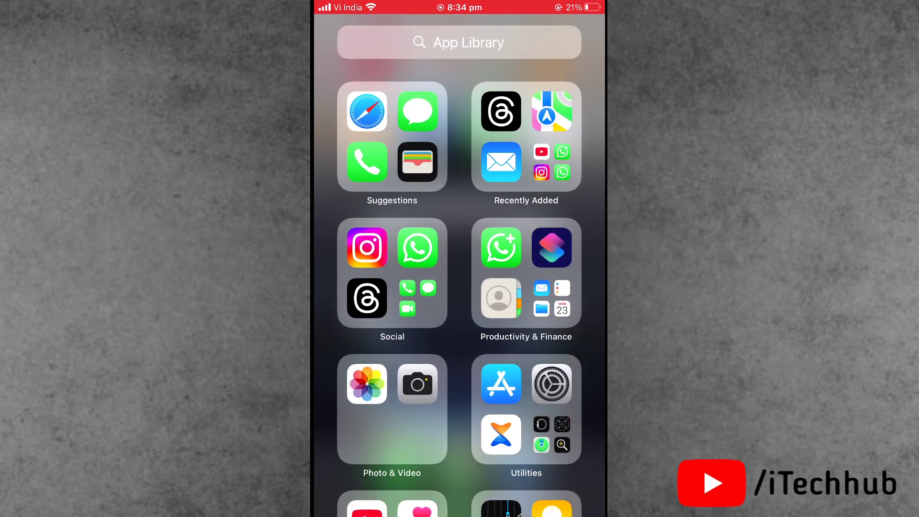
left_click(552, 384)
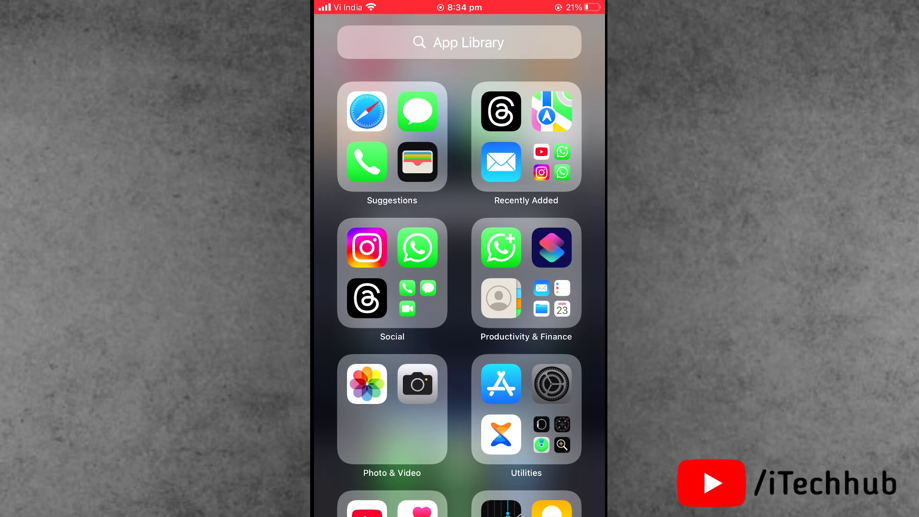
scroll(460, 287, "down", 3)
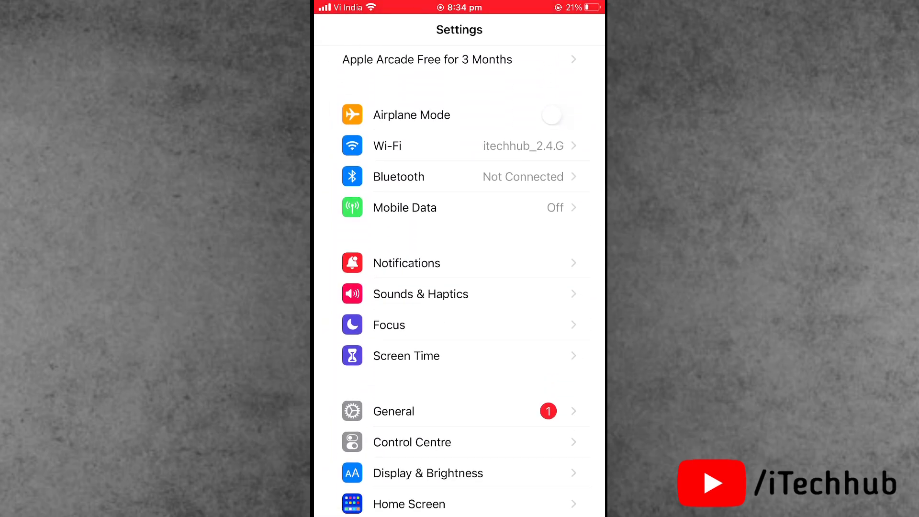
scroll(460, 287, "down", 5)
- Review app camera access under Privacy > Camera, dismissing the Low Battery alert
left_click(393, 469)
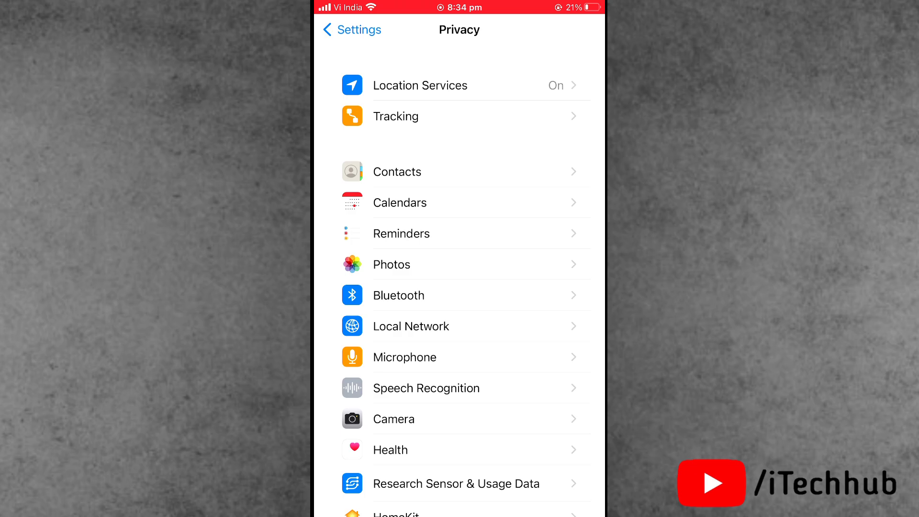
left_click(394, 419)
left_click(460, 302)
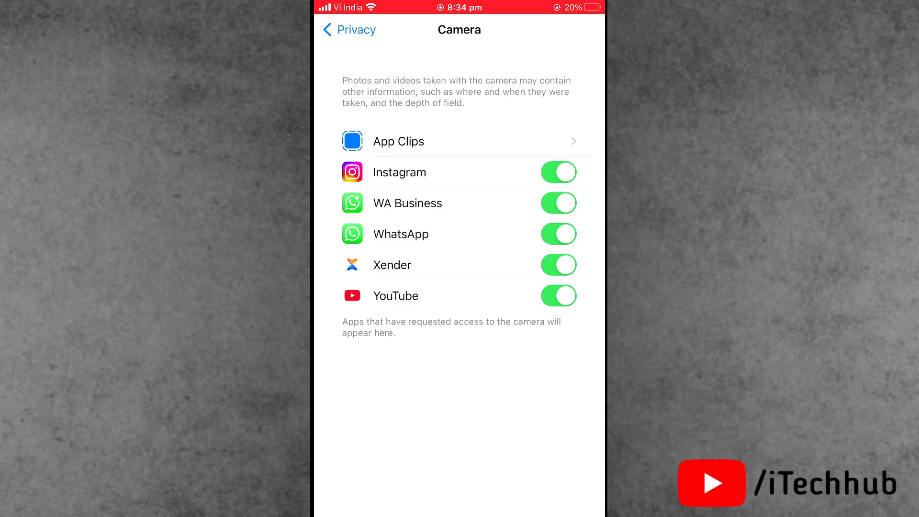
- Close Settings, then reopen it from the App Library
left_click_drag(460, 510, 460, 72)
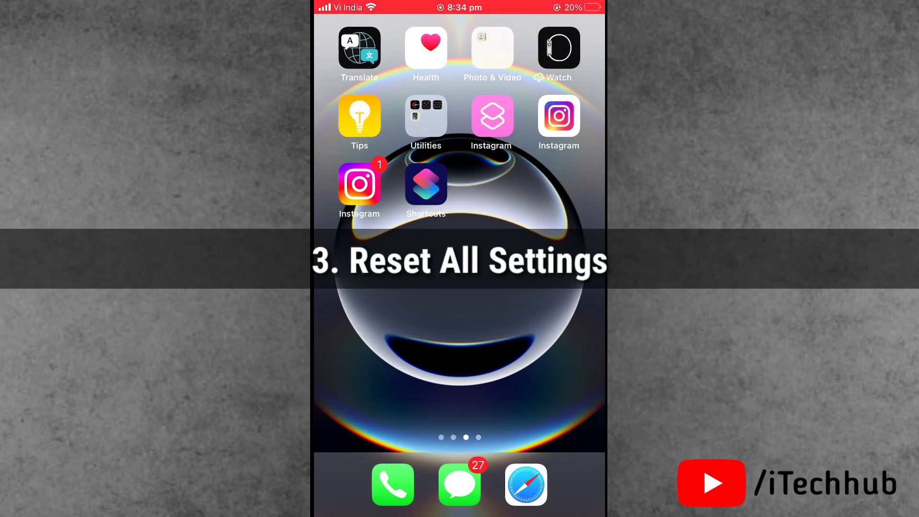
left_click_drag(561, 324, 359, 323)
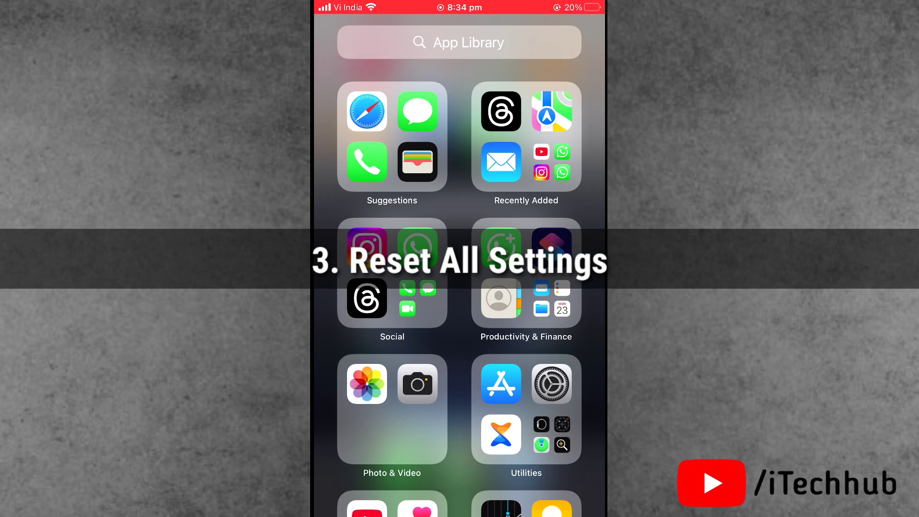
left_click(552, 384)
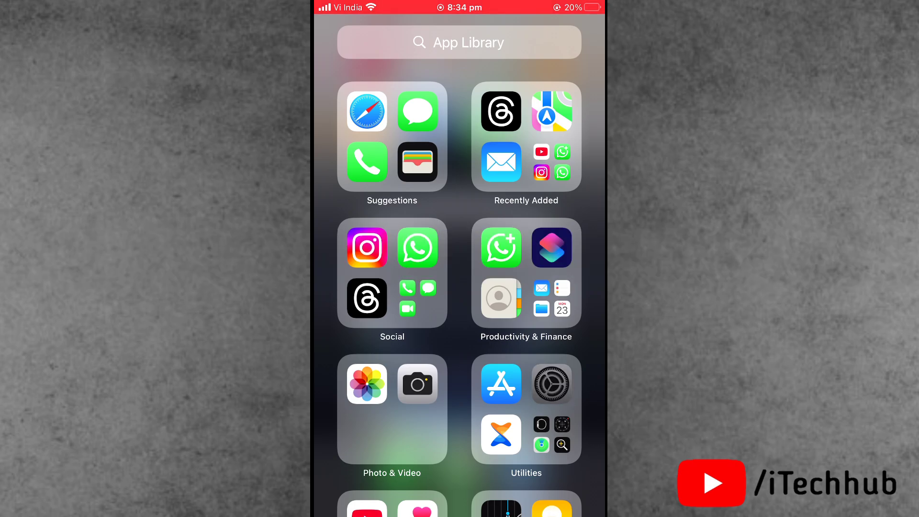
scroll(459, 288, "down", 2)
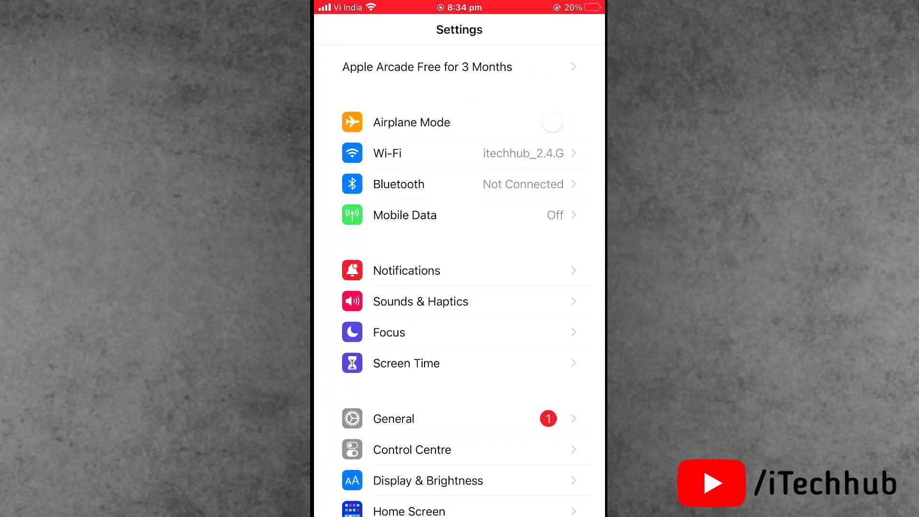
- Choose Reset All Settings under General > Transfer or Reset iPhone > Reset
left_click(394, 419)
scroll(459, 287, "down", 5)
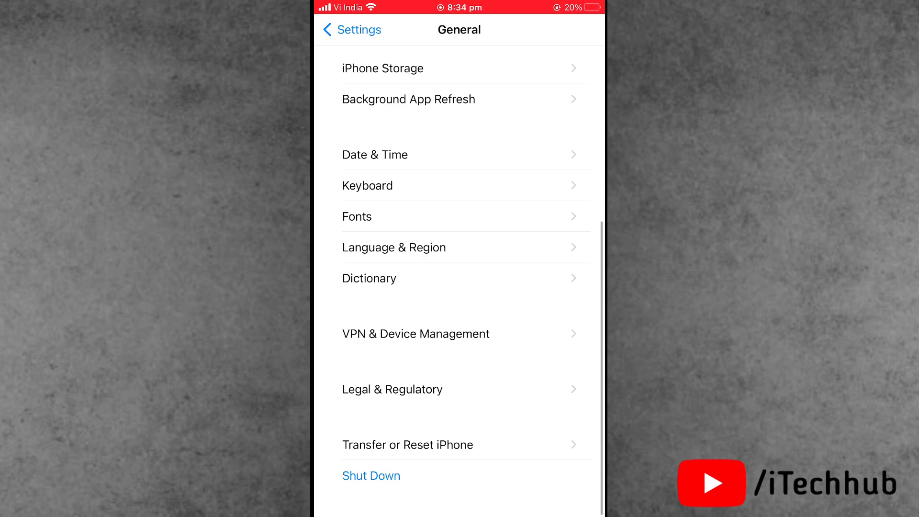
left_click(408, 445)
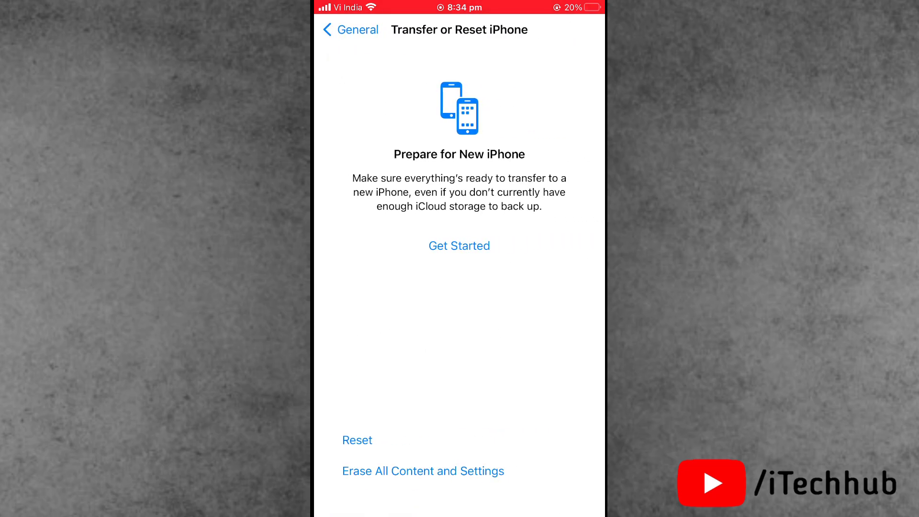
left_click(357, 440)
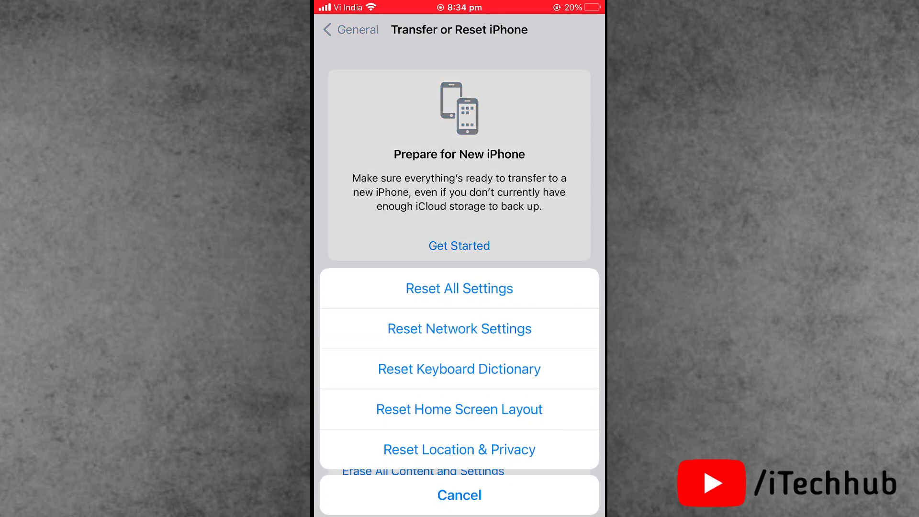
left_click(460, 495)
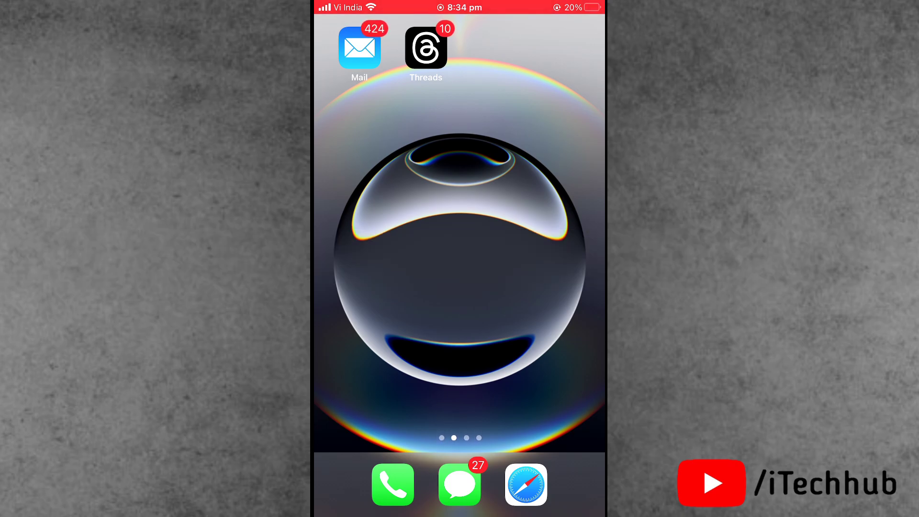
- Lower the device volume with the volume-down button
key("XF86AudioLowerVolume")
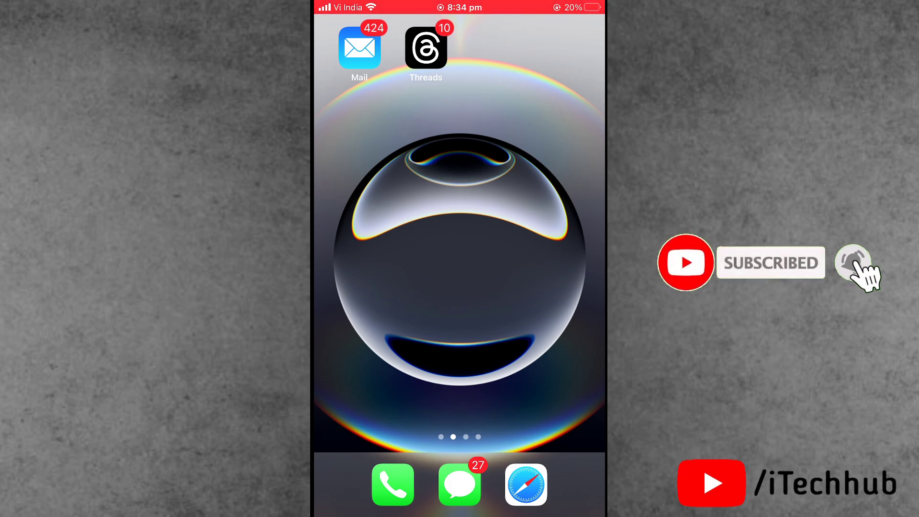
scroll(460, 230, "right", 1)
scroll(460, 259, "right", 1)
scroll(461, 259, "right", 1)
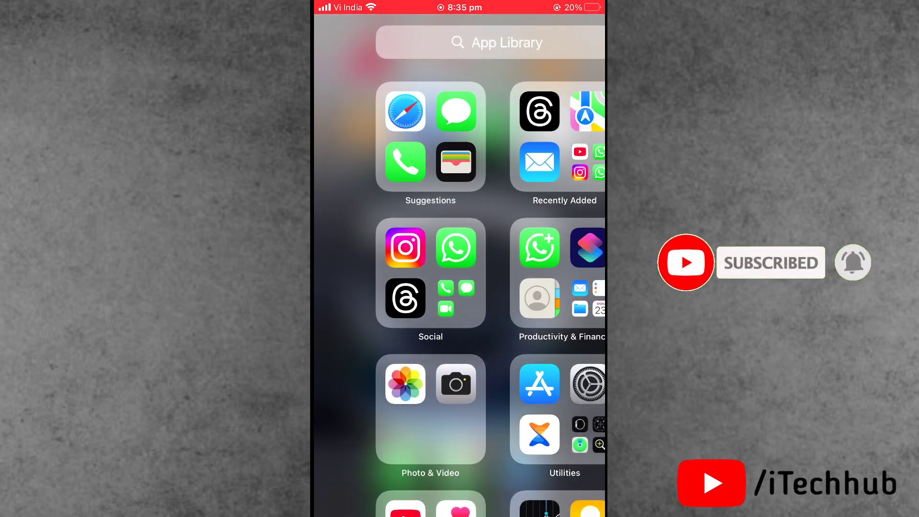
scroll(460, 259, "left", 2)
scroll(460, 259, "left", 1)
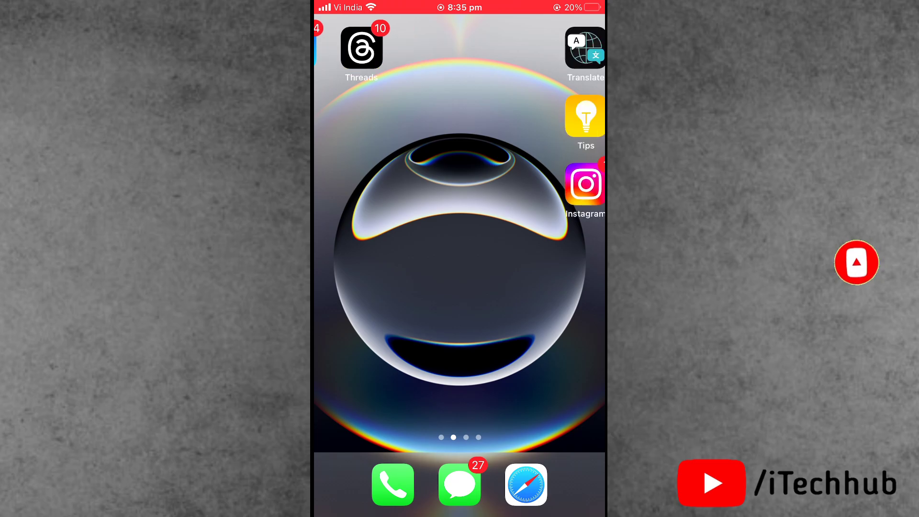
scroll(460, 260, "right", 1)
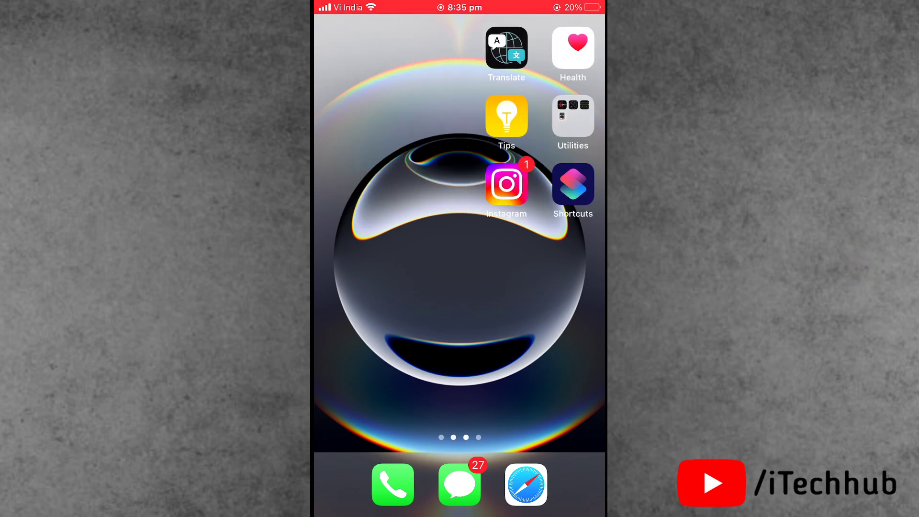